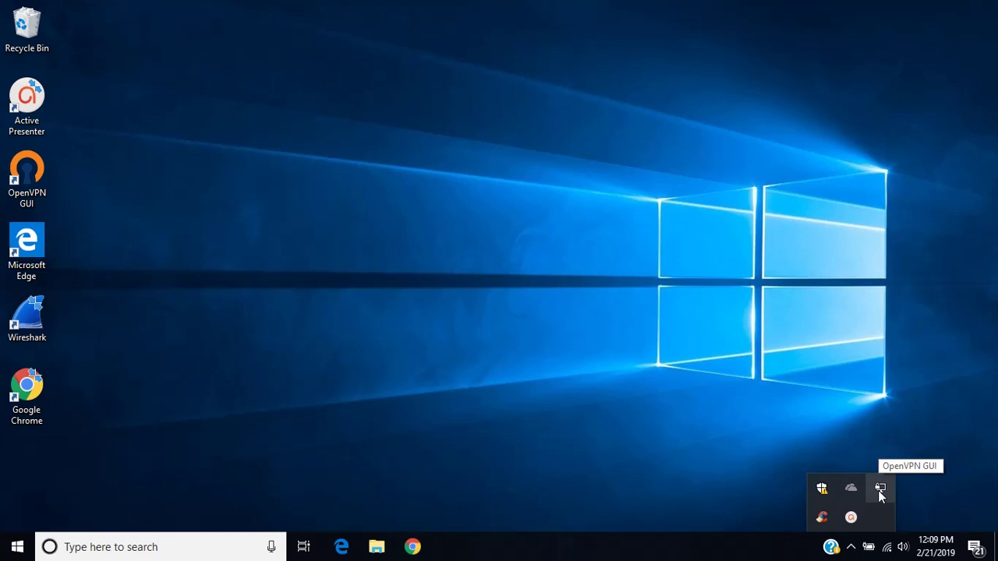
Connect the CSA-VPN profile from the OpenVPN tray menu, accepting the saved login details.
right_click(878, 490)
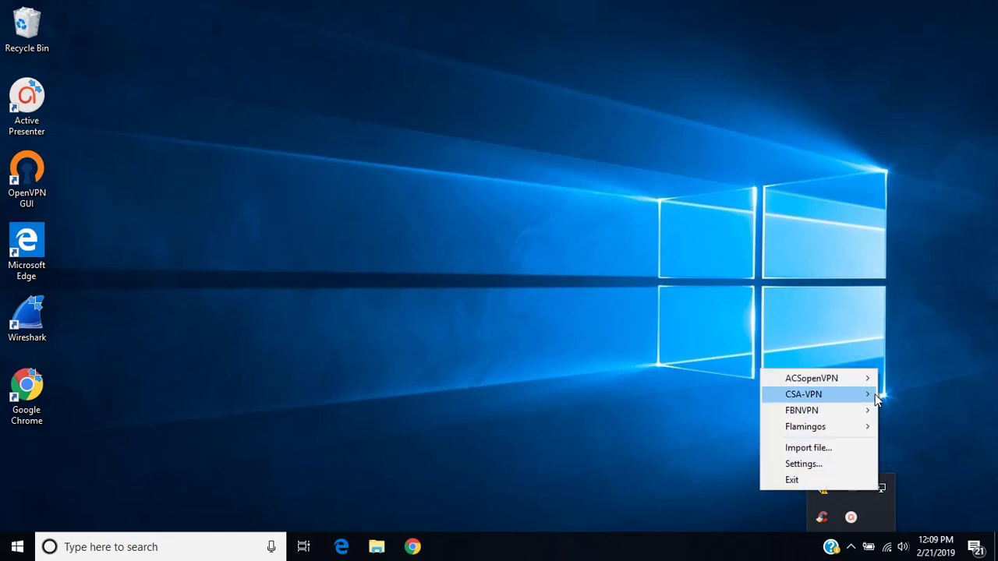
mouse_move(873, 396)
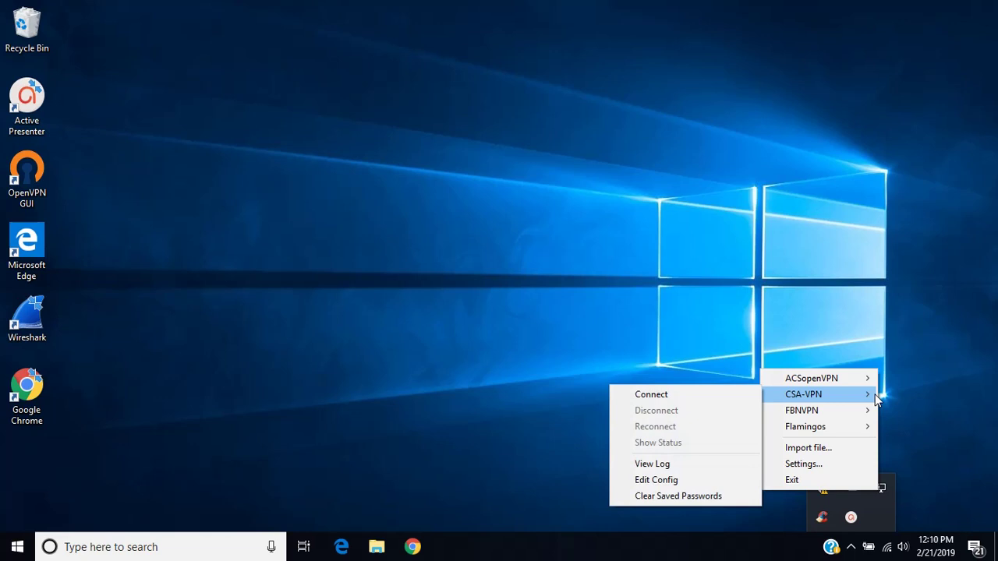
click(730, 396)
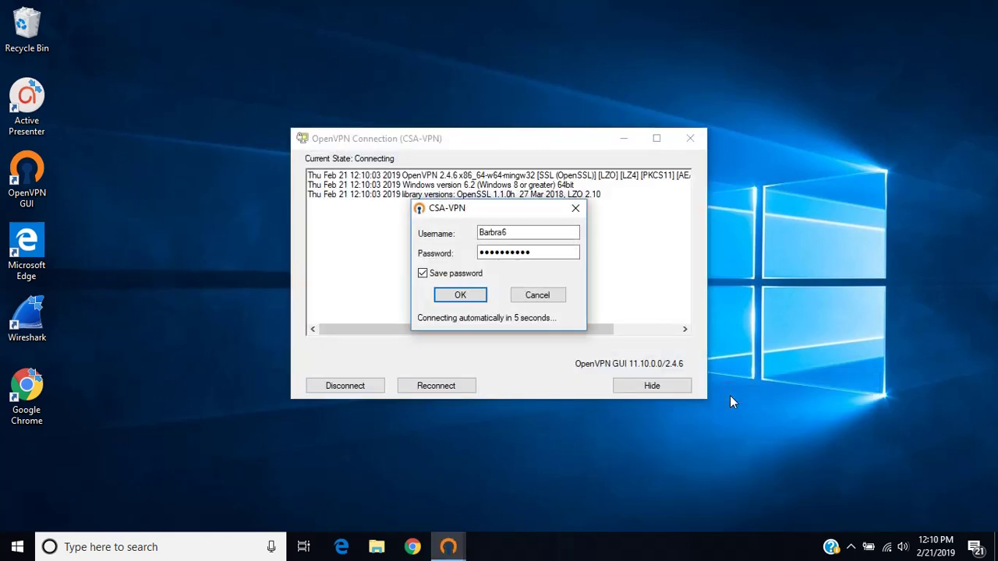
click(456, 300)
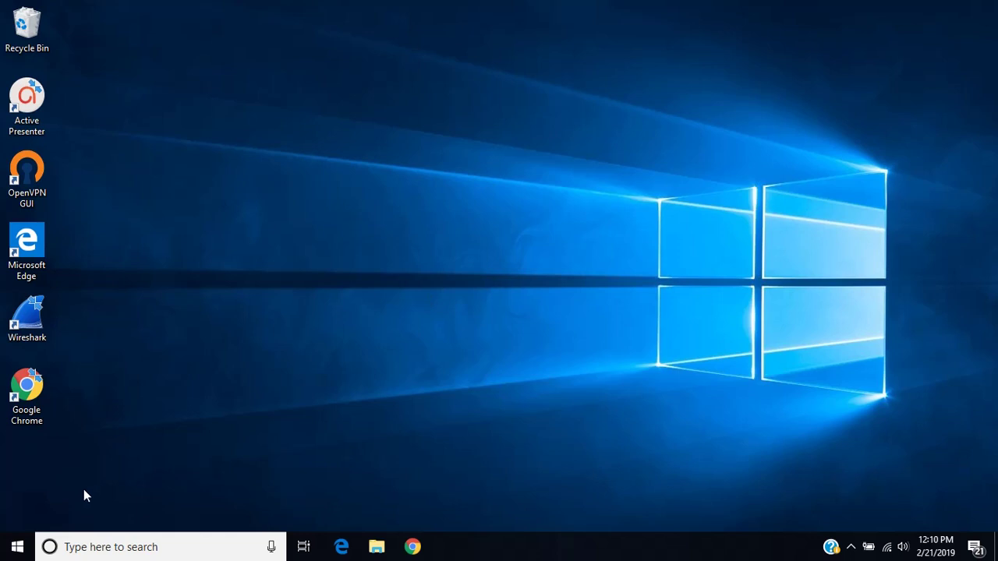
Launch Run from Start search and open the prefilled \\csaserver.acsf.local share.
click(15, 550)
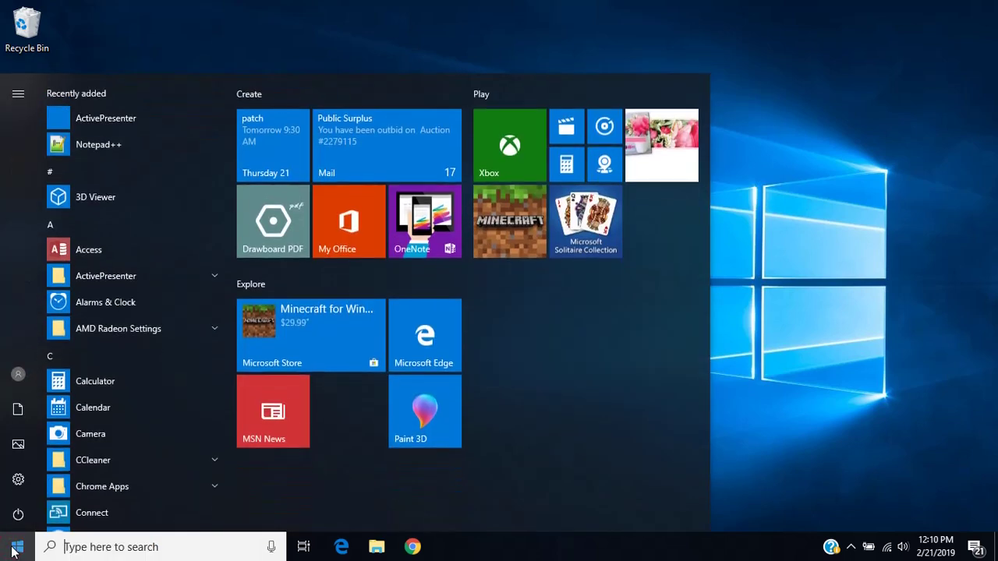
text(run)
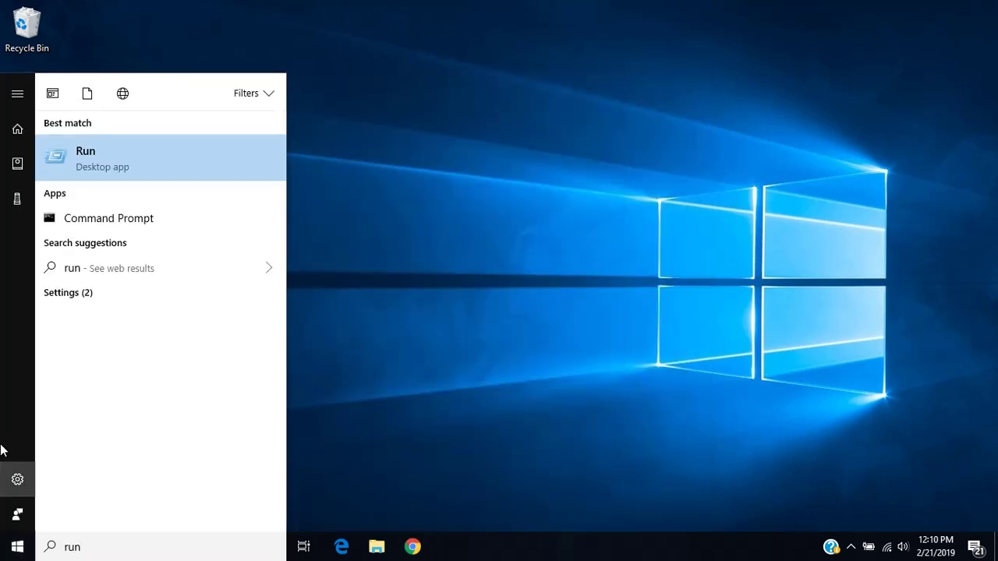
click(97, 163)
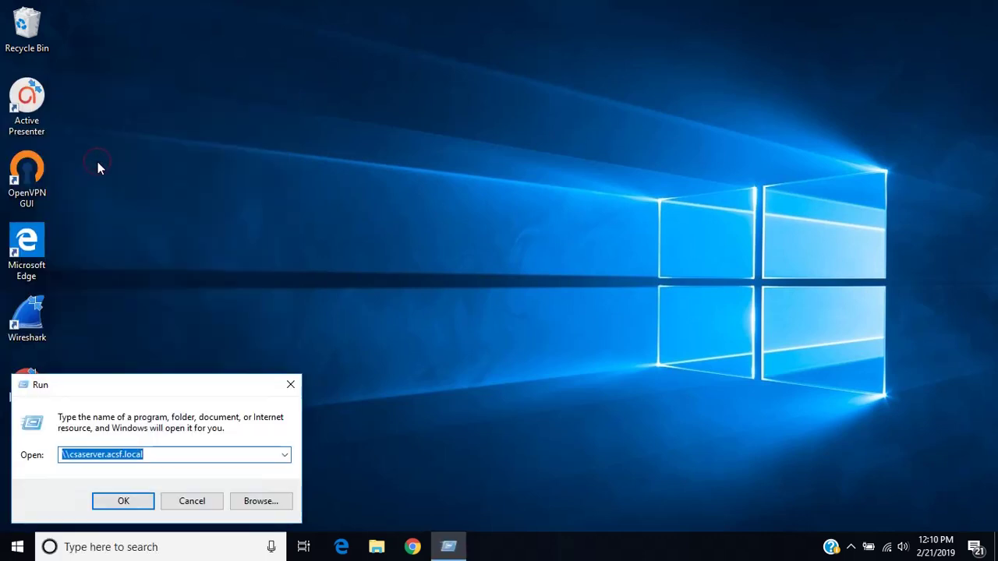
click(184, 452)
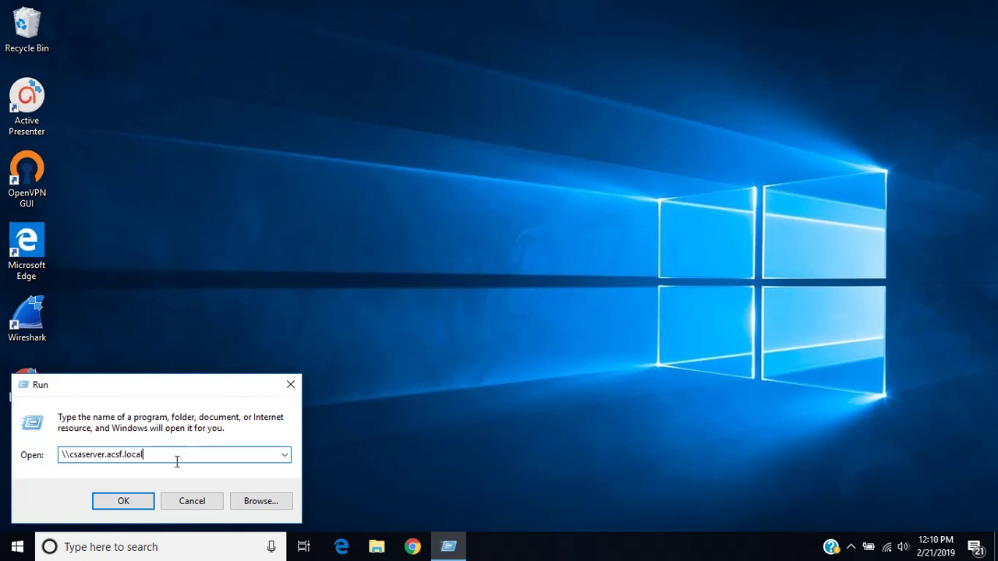
click(125, 502)
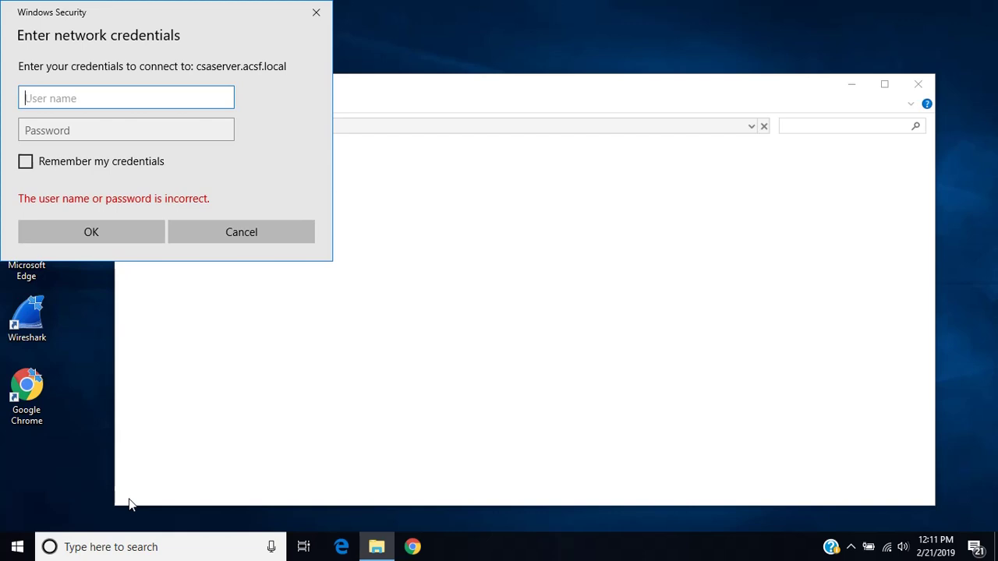
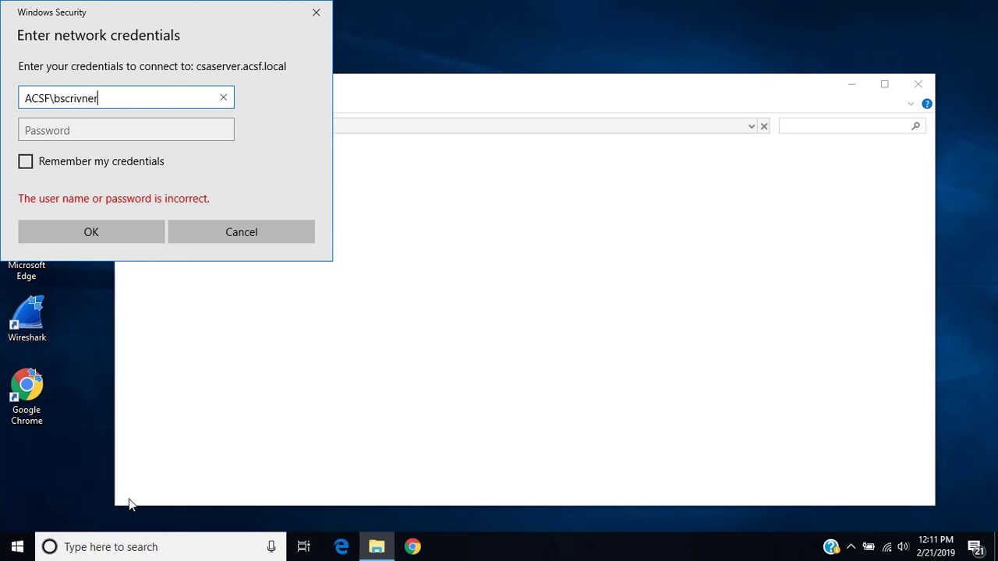
Enter the domain user name and password, tick Remember my credentials, and submit.
key(Tab)
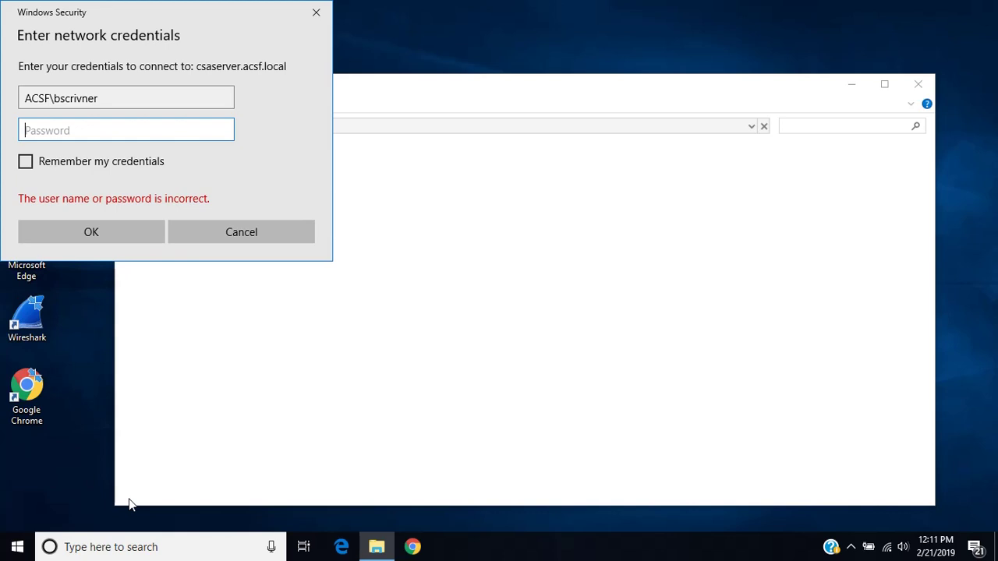
text(**************)
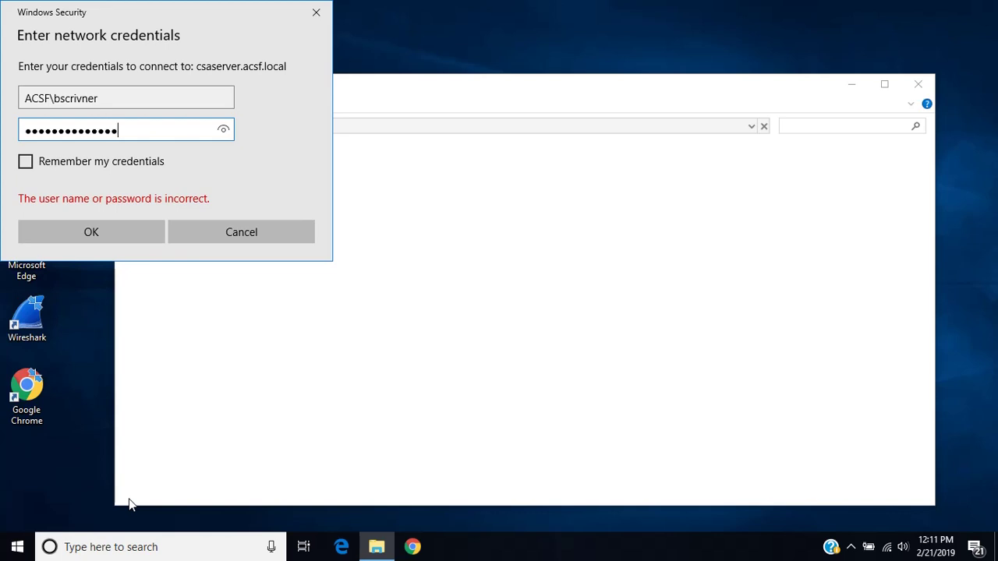
click(29, 165)
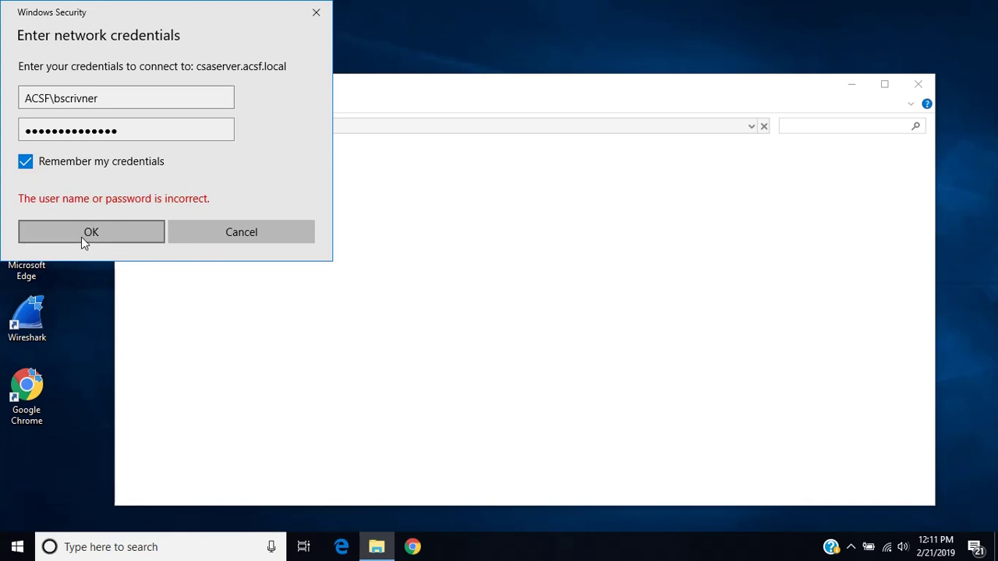
click(23, 158)
click(75, 225)
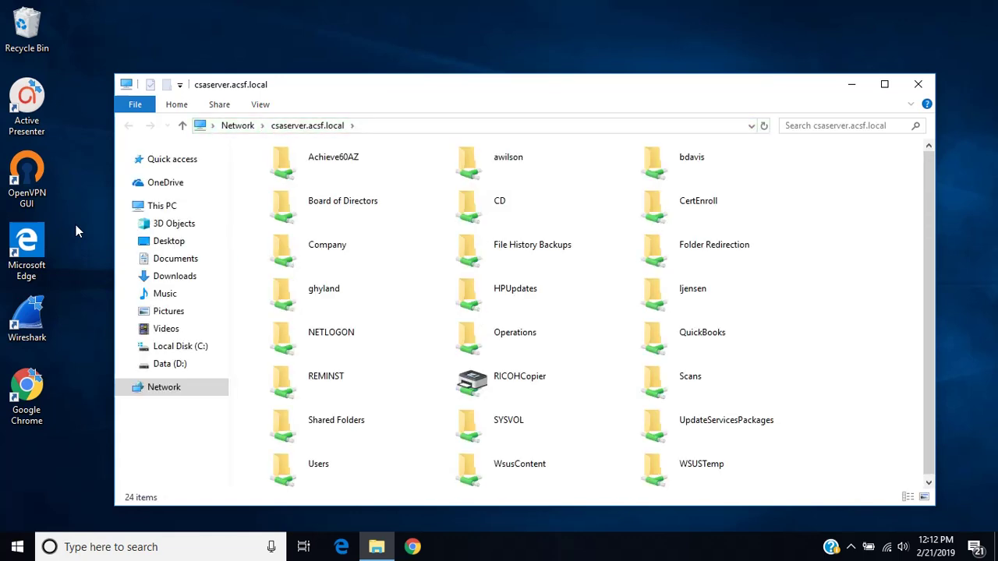
Send the Company share's Measurement Plan folder to the desktop as a shortcut, then minimize Explorer.
click(279, 255)
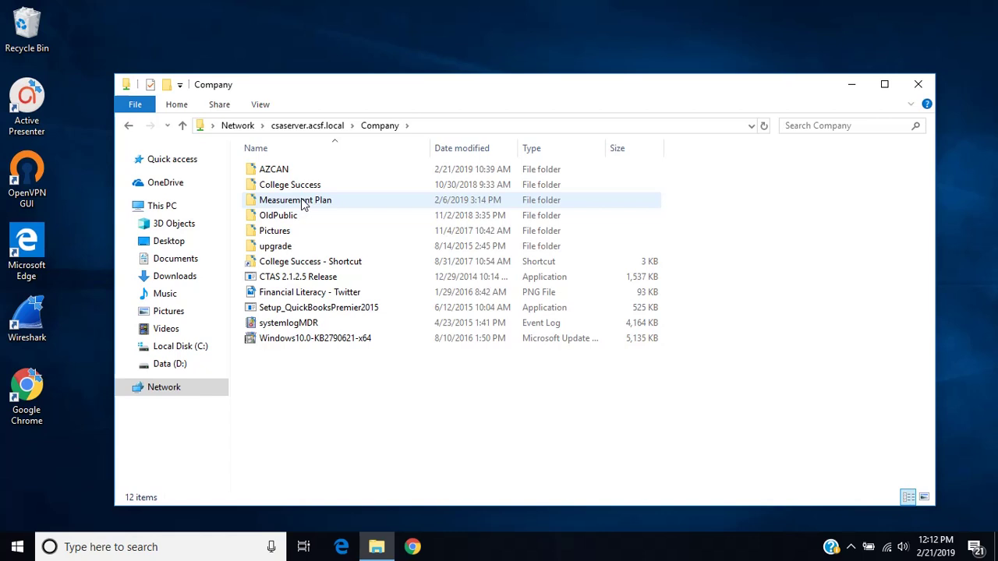
click(303, 203)
right_click(303, 203)
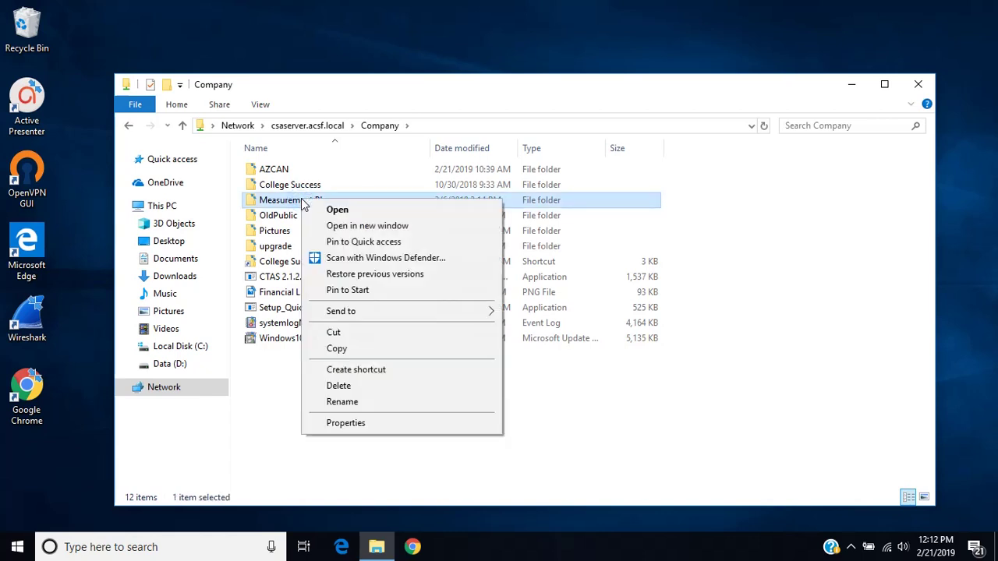
mouse_move(371, 310)
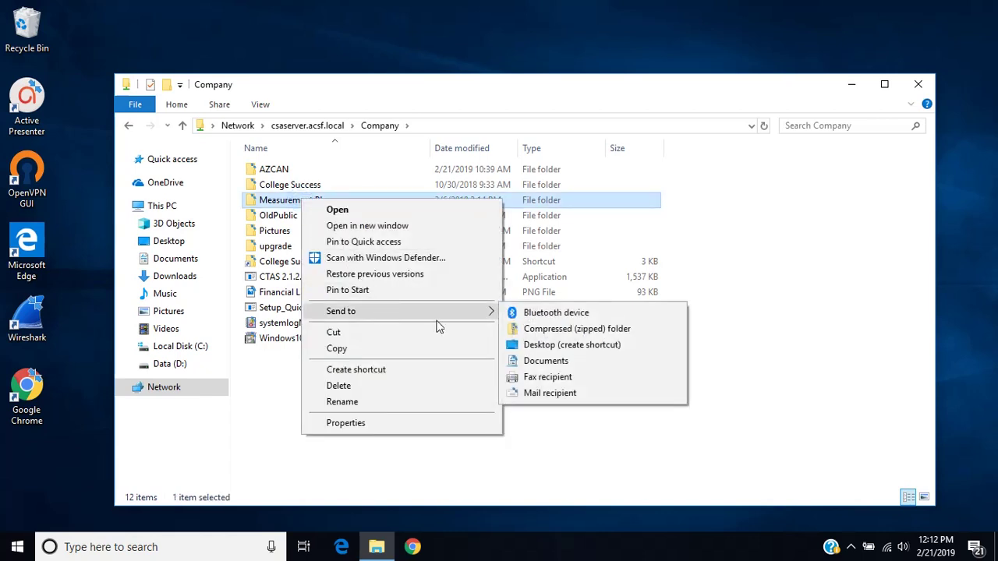
click(564, 348)
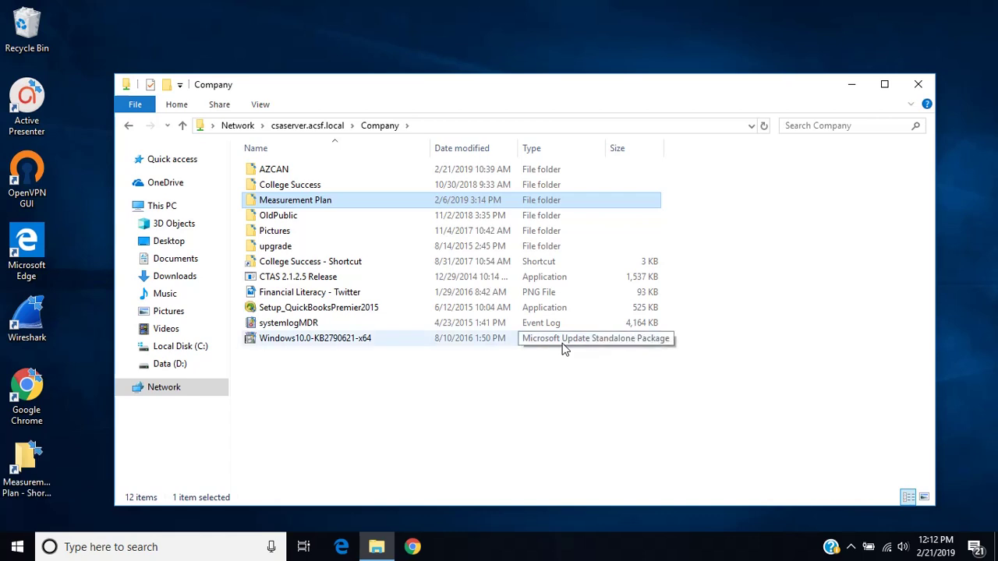
click(855, 85)
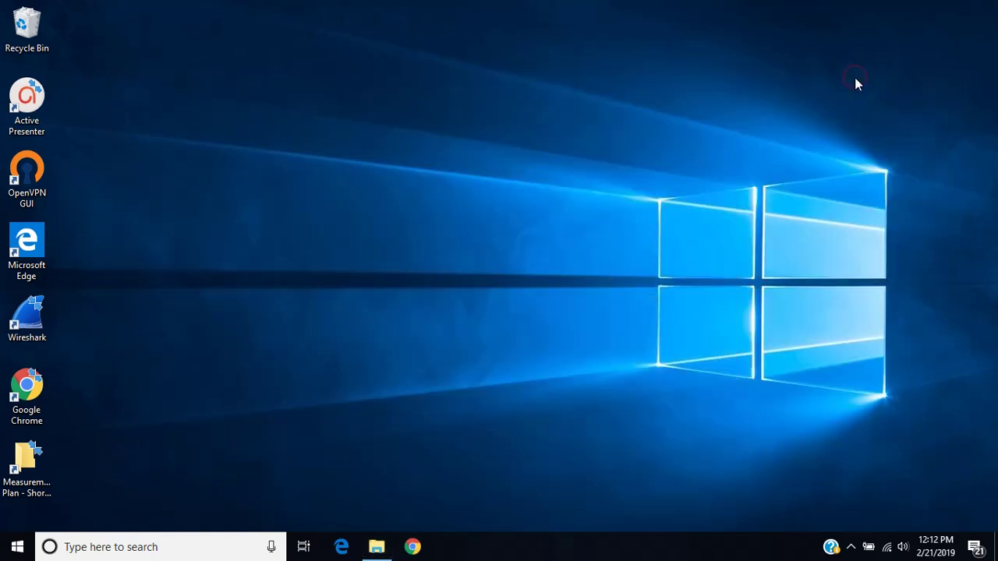
Open Measurement Plan via its desktop shortcut, then Indicator Decks, then EOY 2018 Indicator Deck_Data.
click(24, 453)
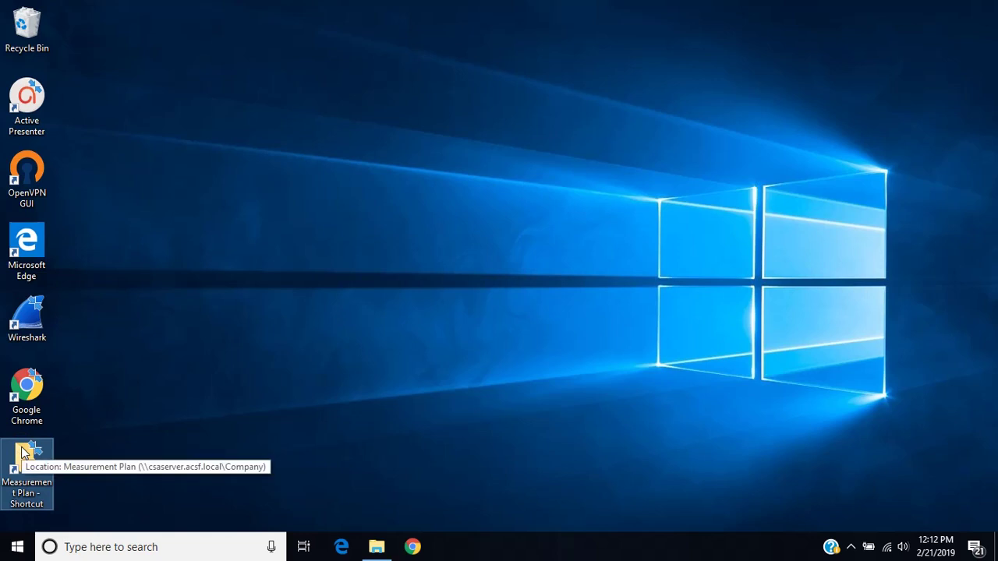
double_click(23, 452)
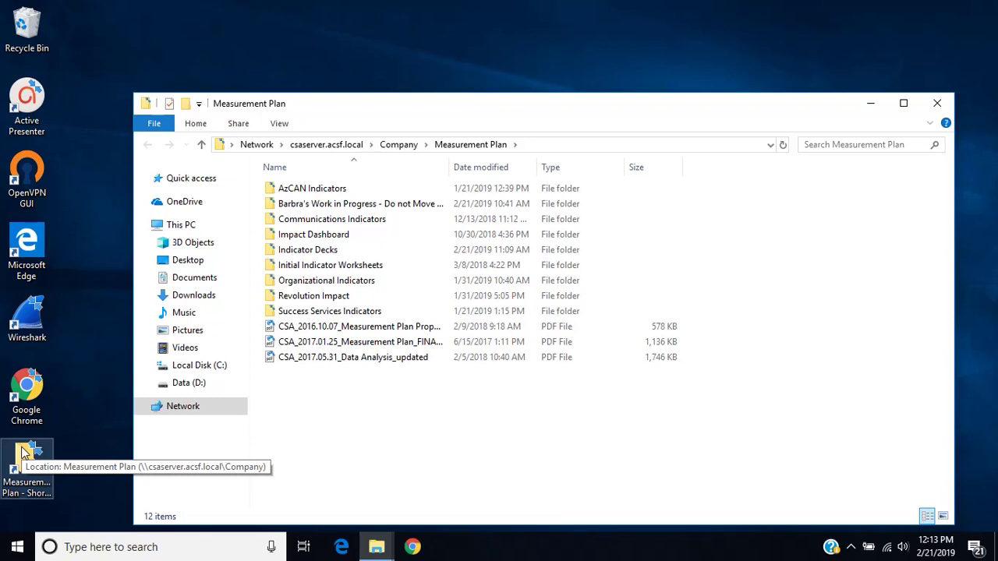
click(302, 249)
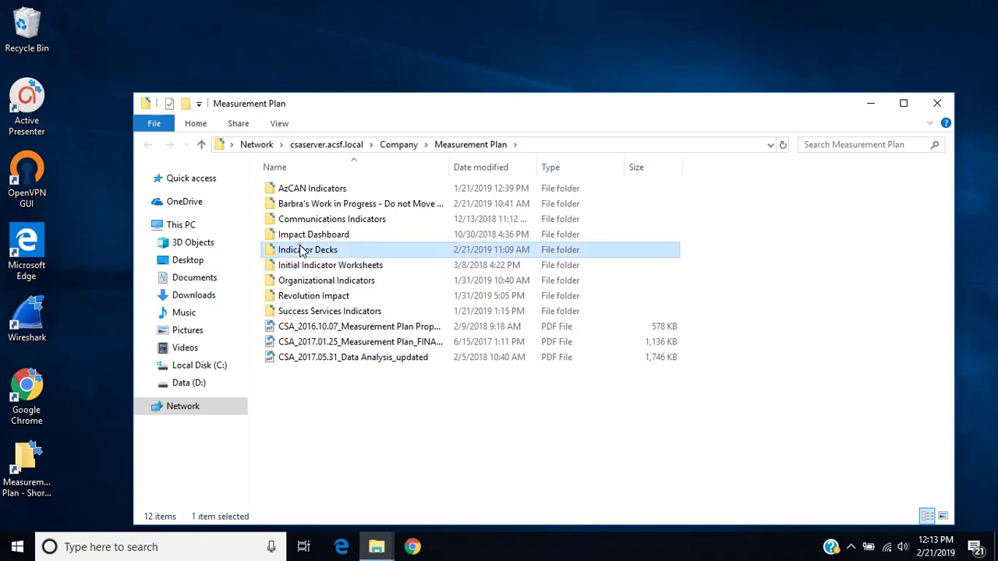
double_click(302, 250)
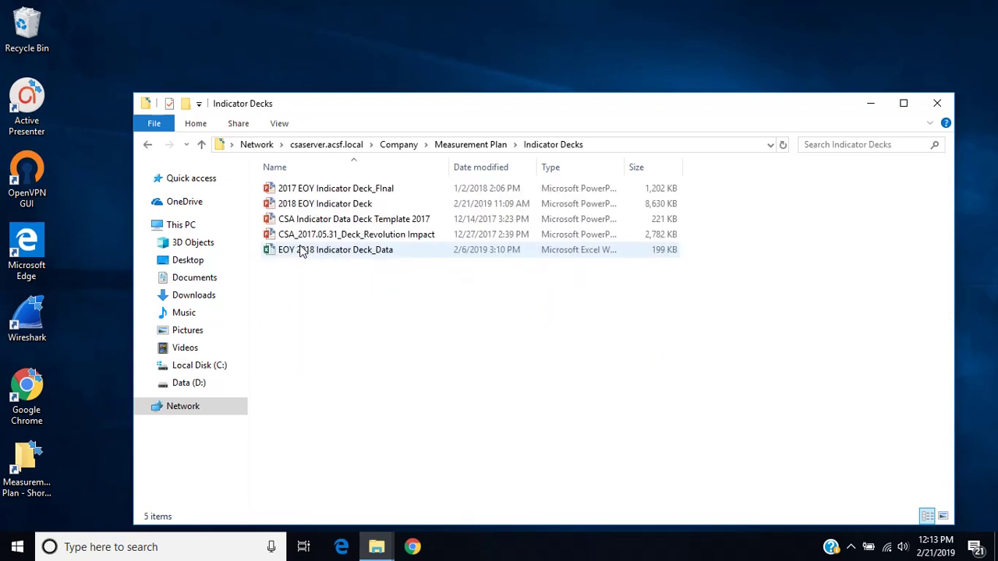
click(323, 251)
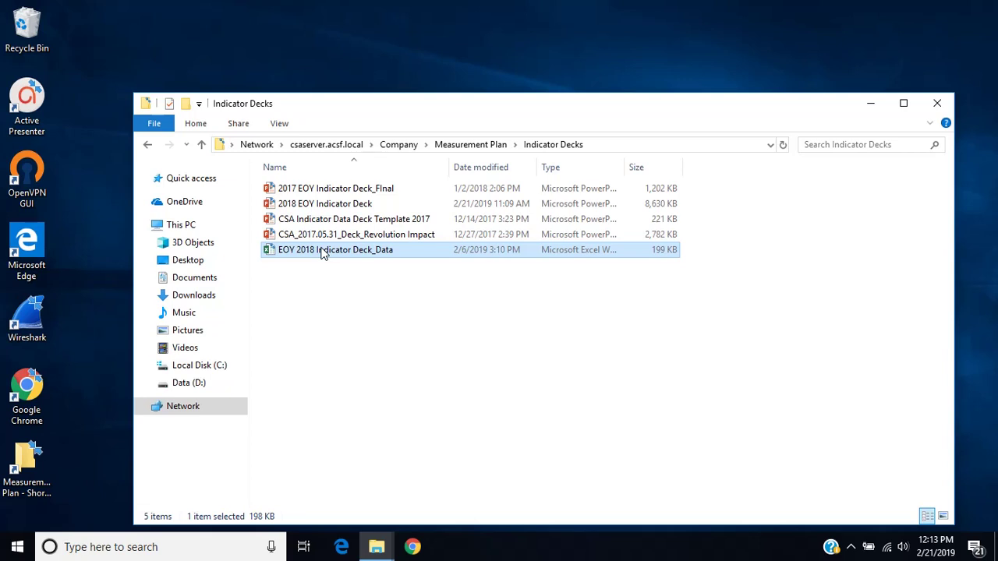
double_click(324, 252)
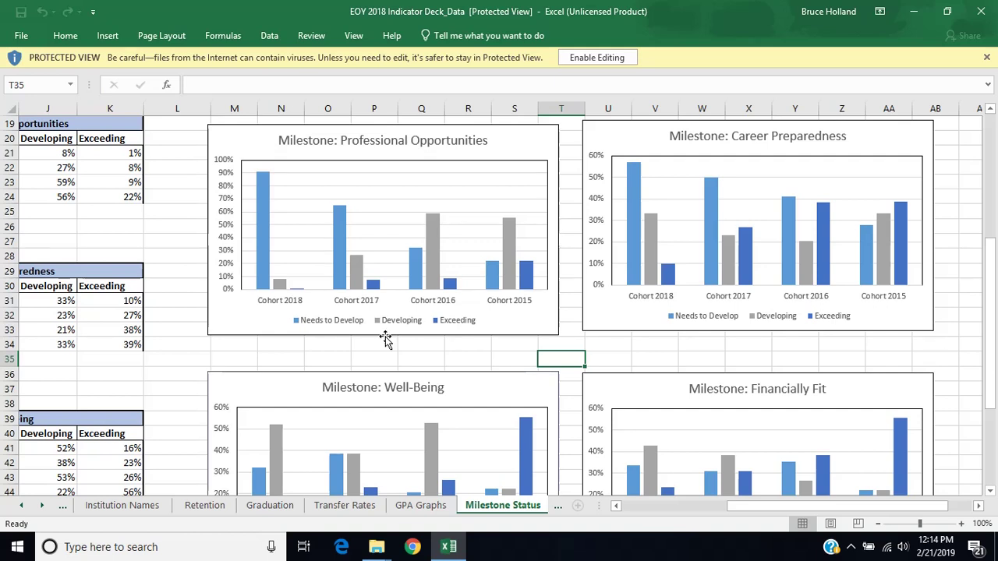
After reviewing the Milestone Status charts, reveal the hidden taskbar tray icons.
click(853, 548)
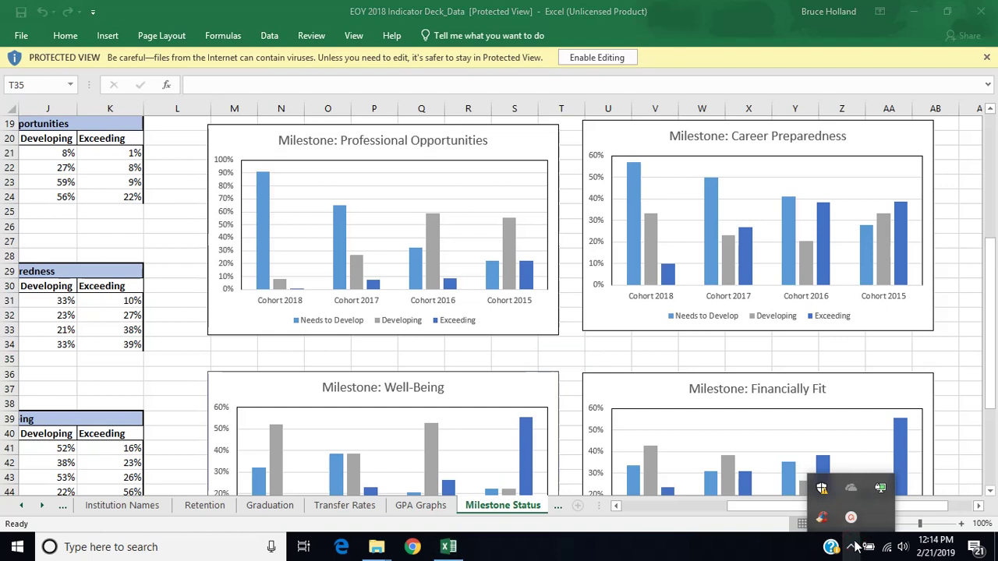
Disconnect CSA-VPN from the OpenVPN tray menu and close Excel and the Indicator Decks window.
right_click(880, 491)
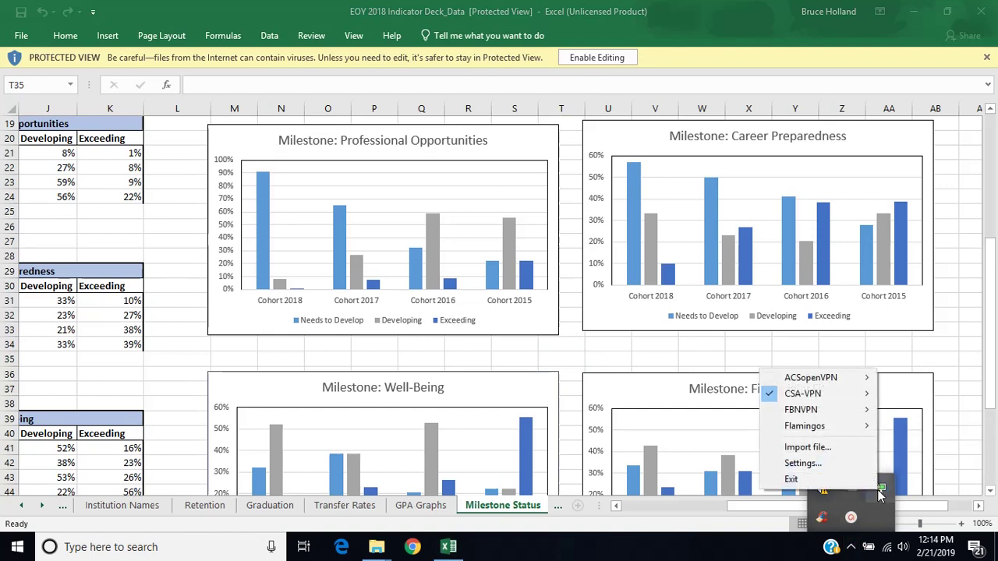
mouse_move(867, 401)
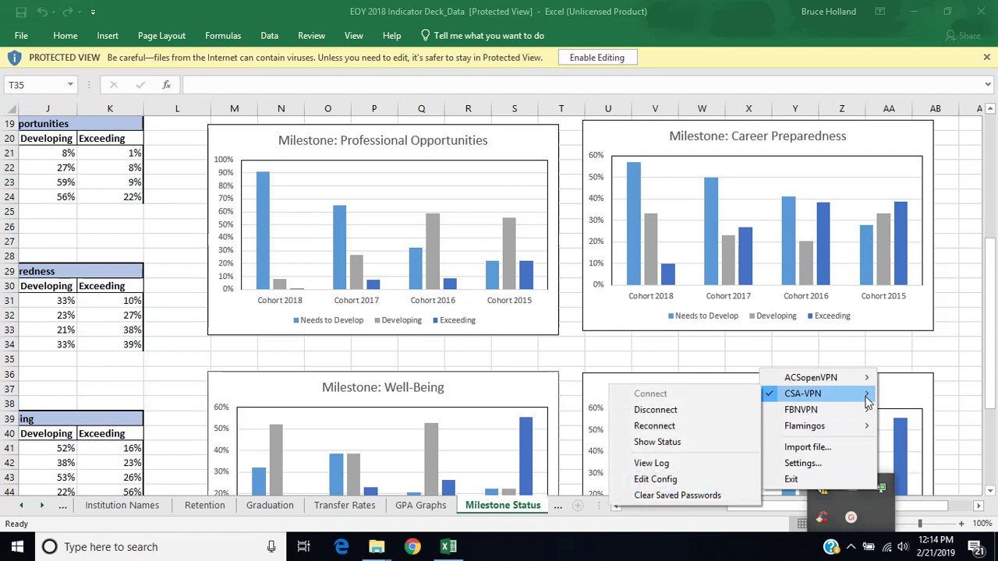
click(675, 414)
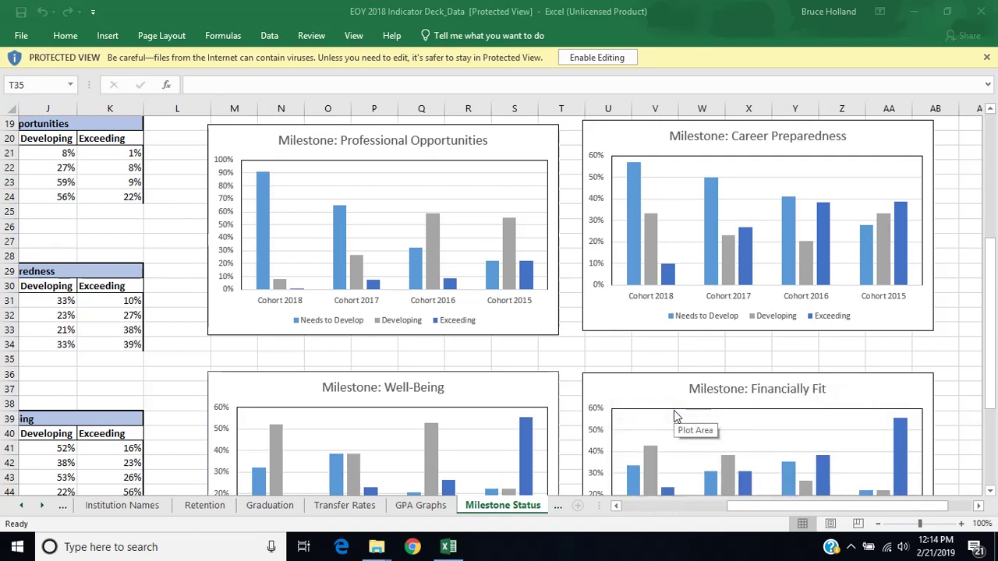
click(979, 14)
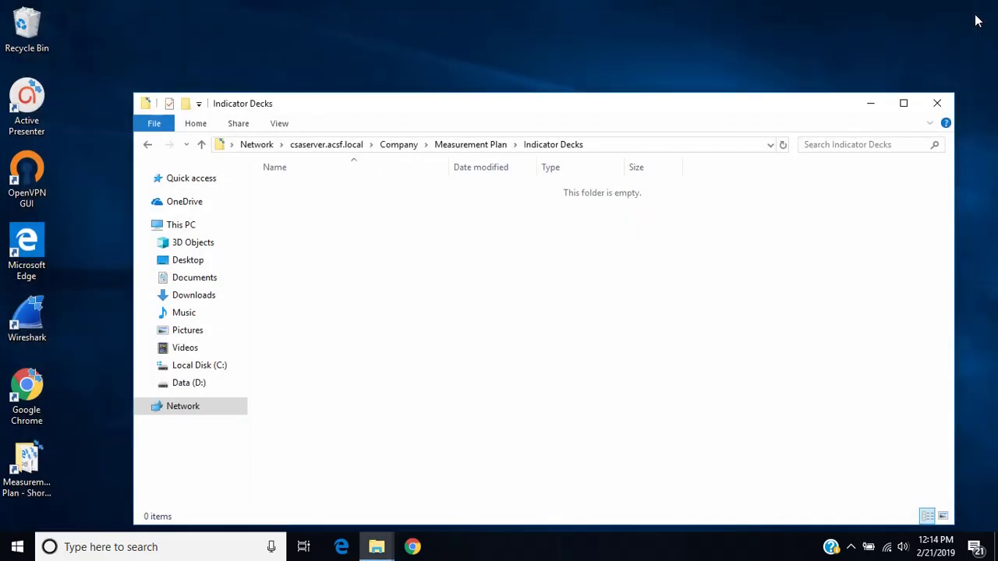
click(938, 104)
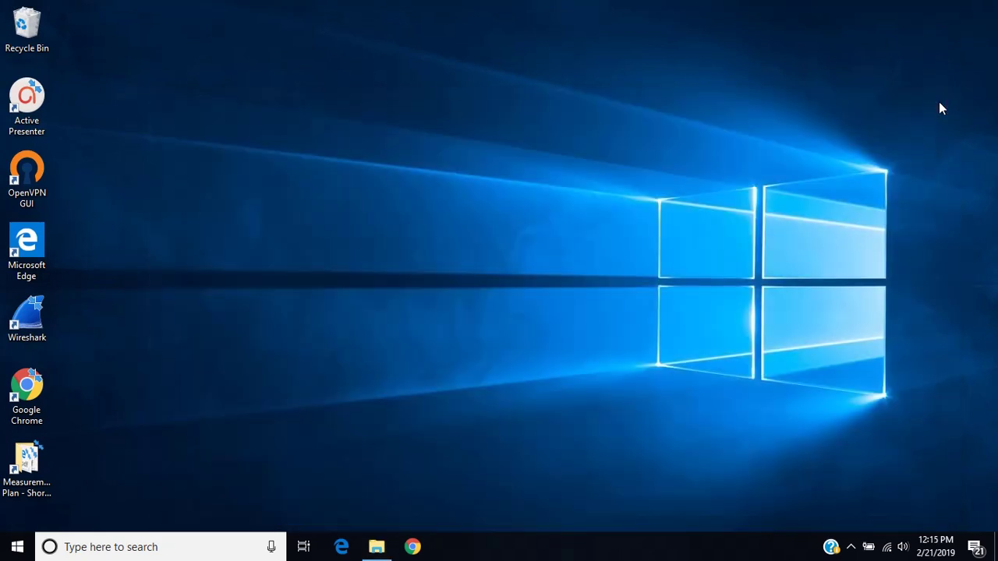